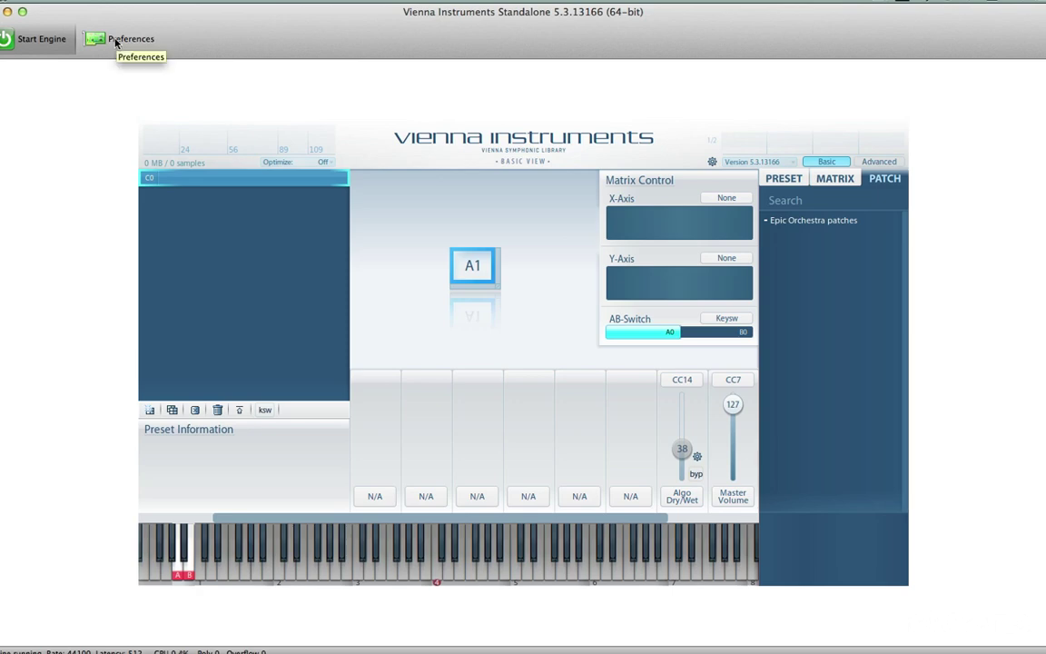
# Review the audio device, MIDI inputs and output channel routing in Audio/MIDI Preferences, then close it.
pyautogui.click(116, 42)
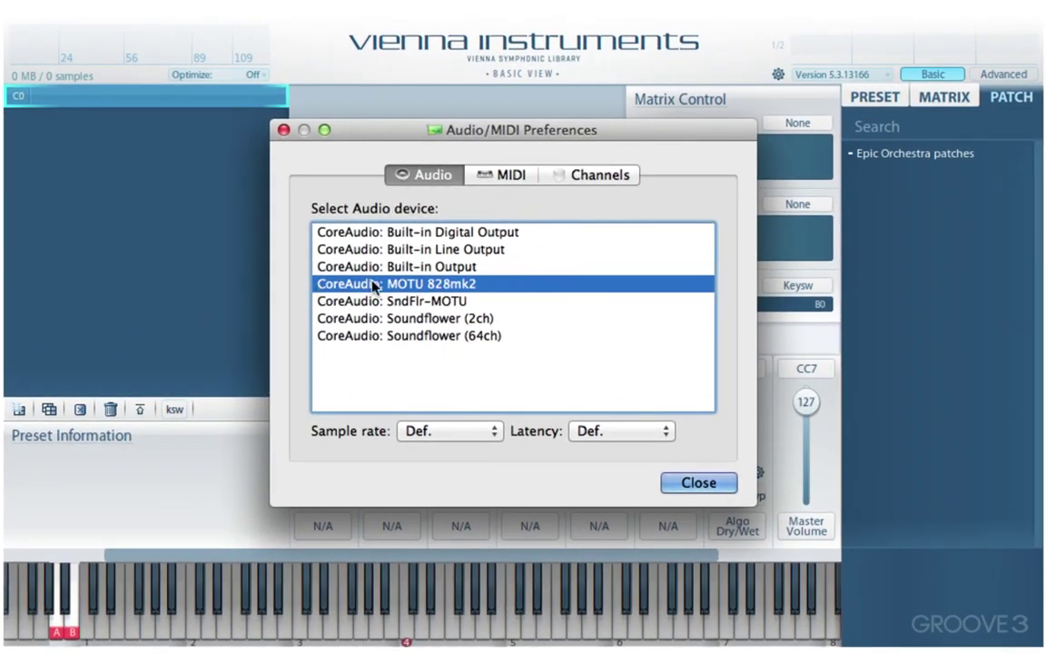
pyautogui.click(501, 174)
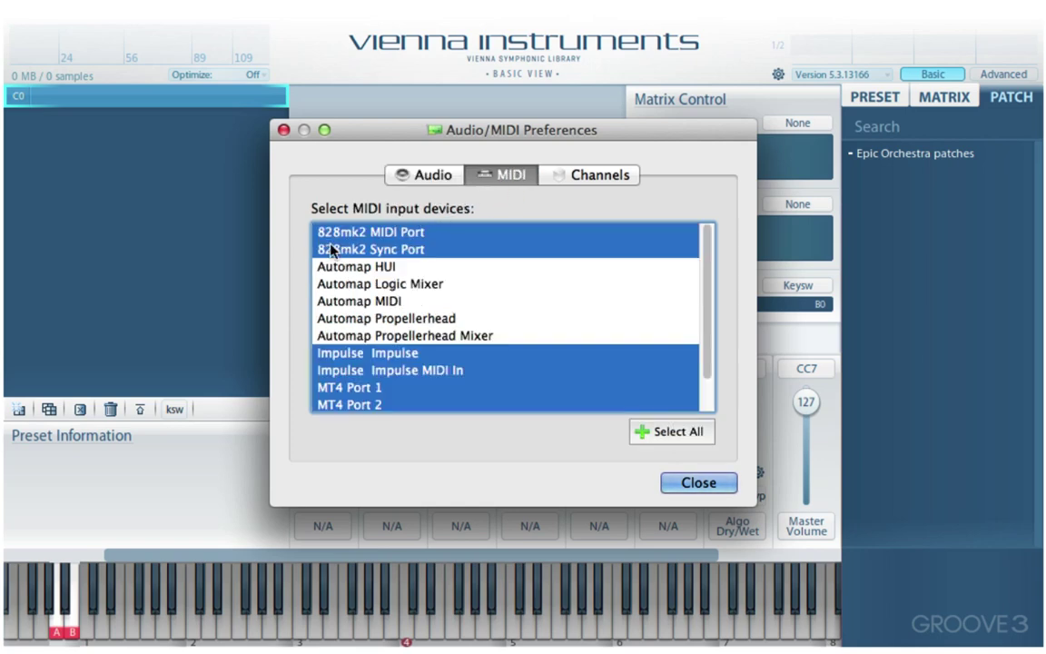
pyautogui.scroll(-2, 667, 363)
pyautogui.scroll(2, 667, 361)
pyautogui.click(610, 177)
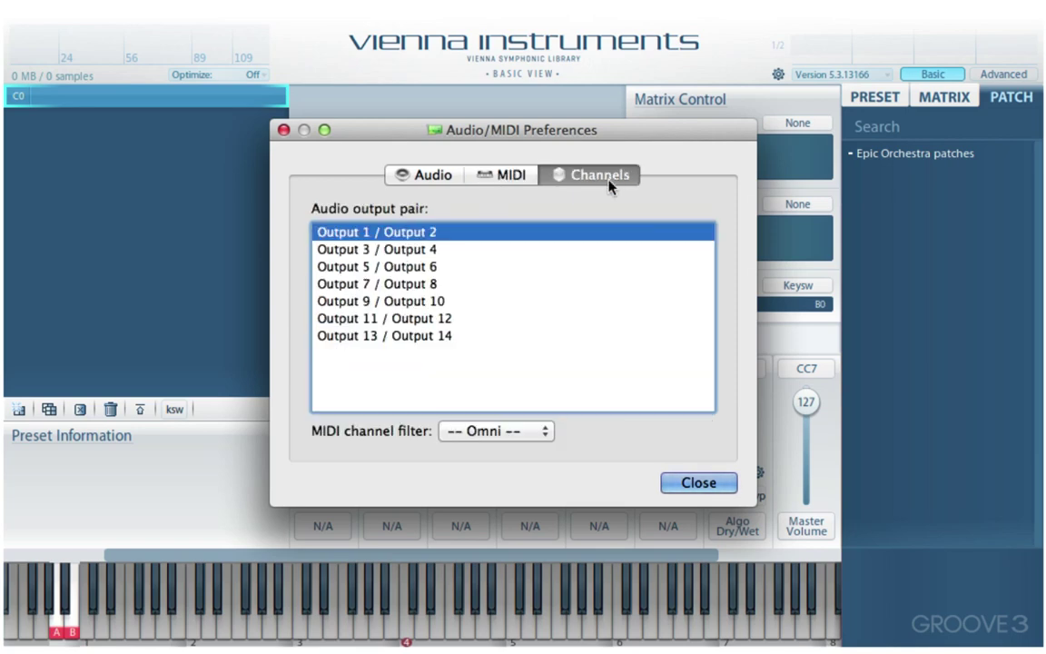
pyautogui.click(434, 175)
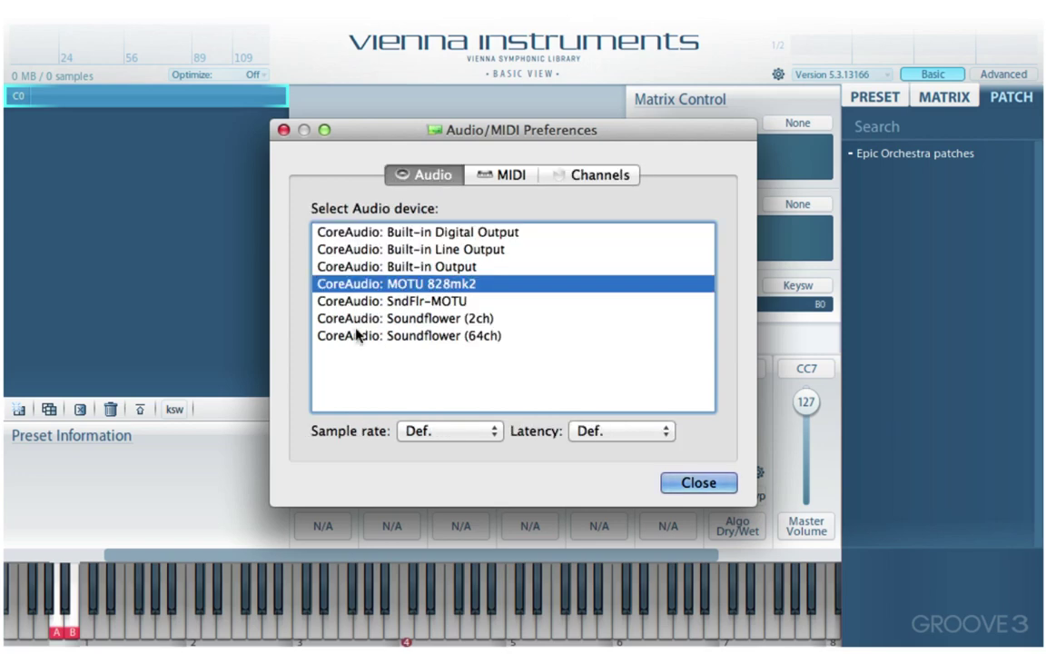
pyautogui.click(590, 178)
pyautogui.click(695, 482)
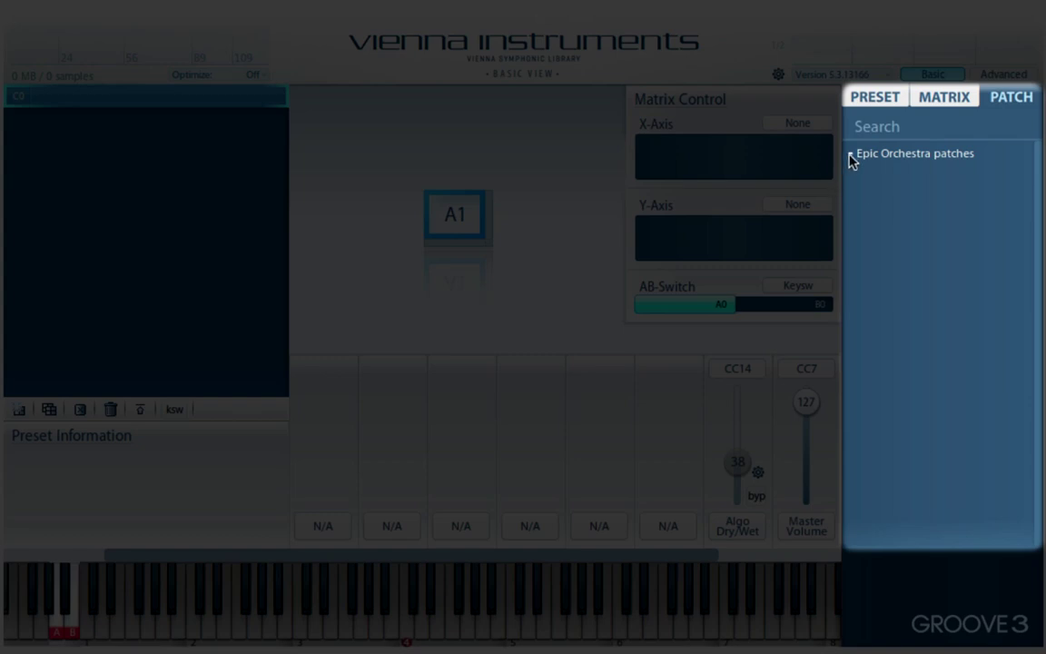
# Expand Epic Orchestra patches and its 01 Strings folder to list the string patches.
pyautogui.click(851, 154)
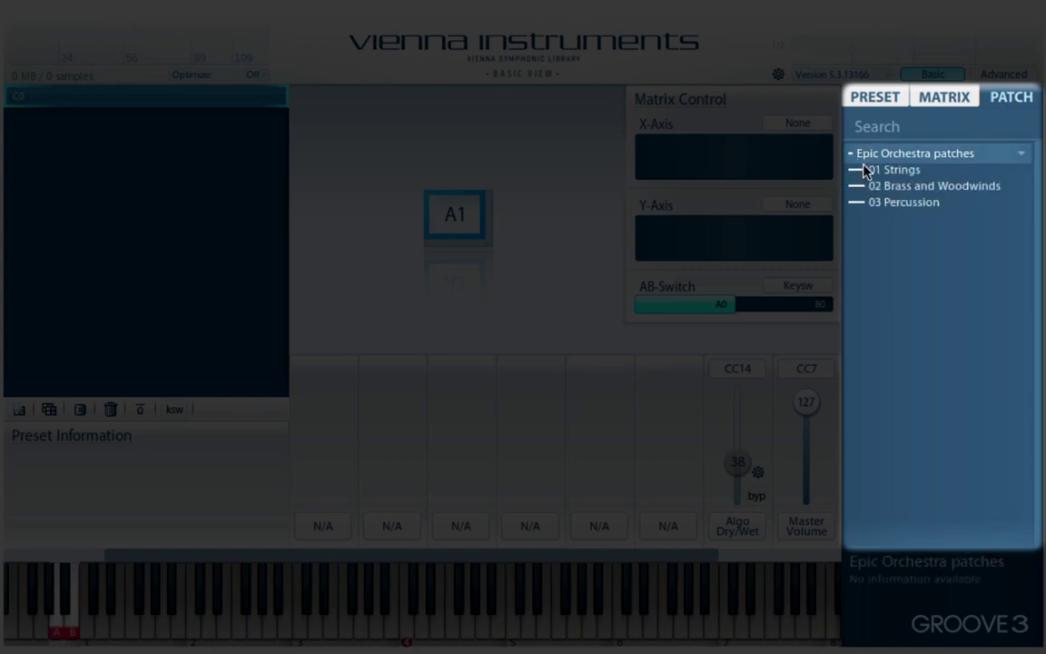
pyautogui.click(862, 170)
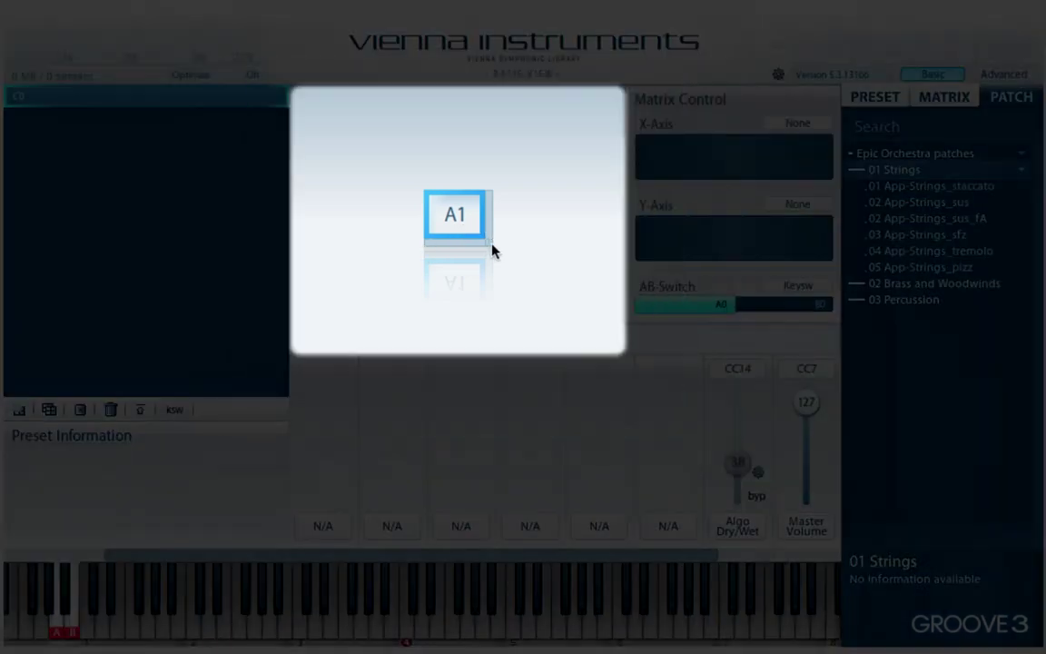
pyautogui.moveTo(492, 242); pyautogui.dragTo(662, 352)
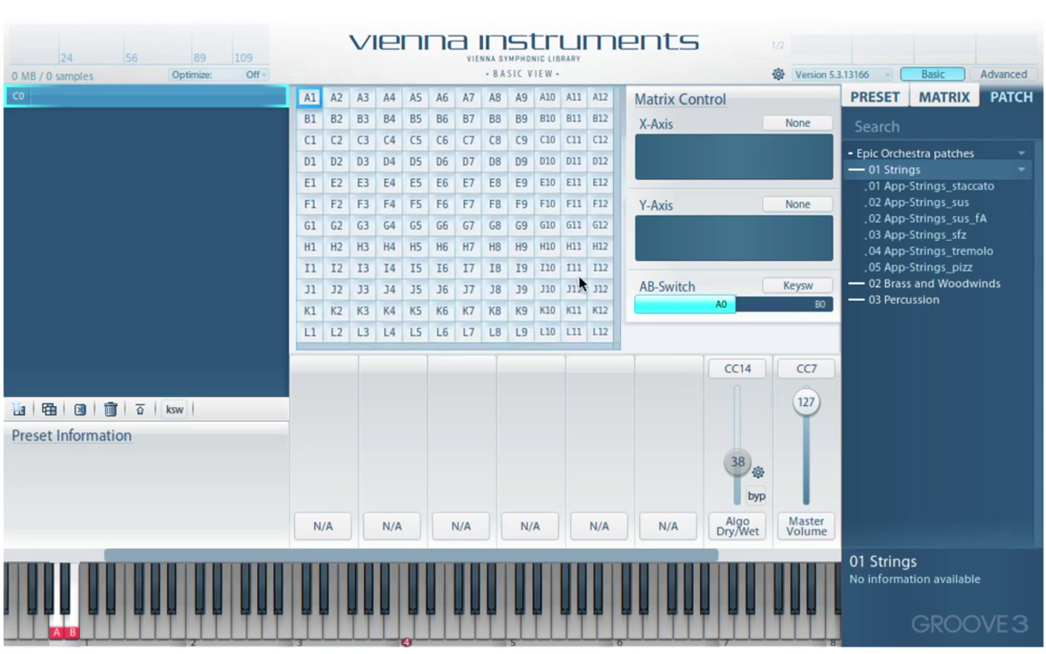
pyautogui.moveTo(616, 350); pyautogui.dragTo(464, 215)
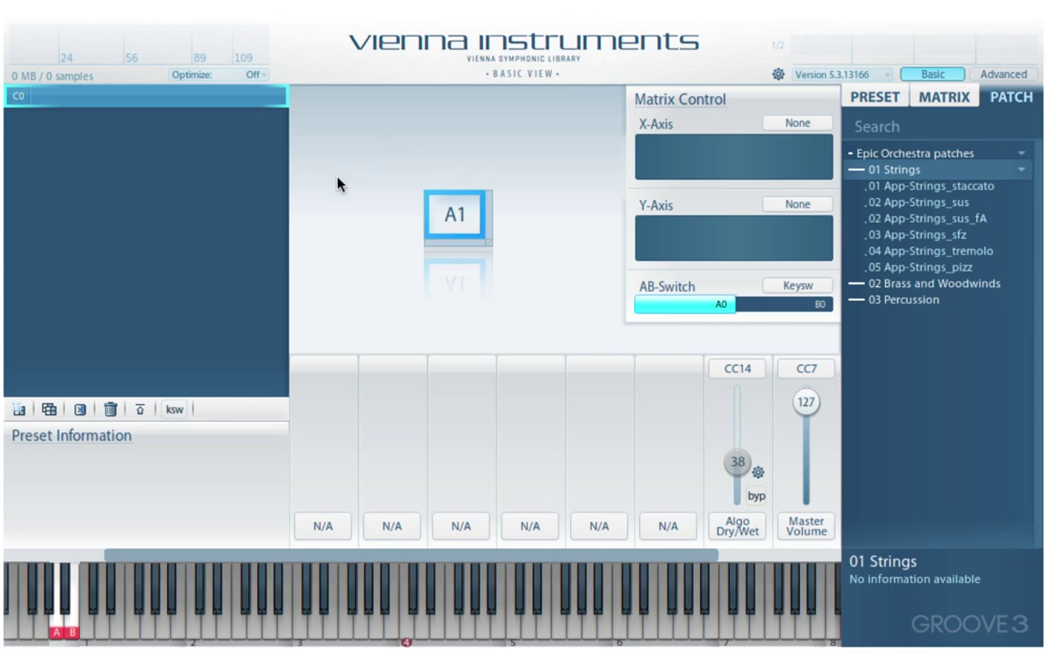
# Look through the MATRIX and PRESET file libraries, then return to the PATCH library.
pyautogui.click(944, 100)
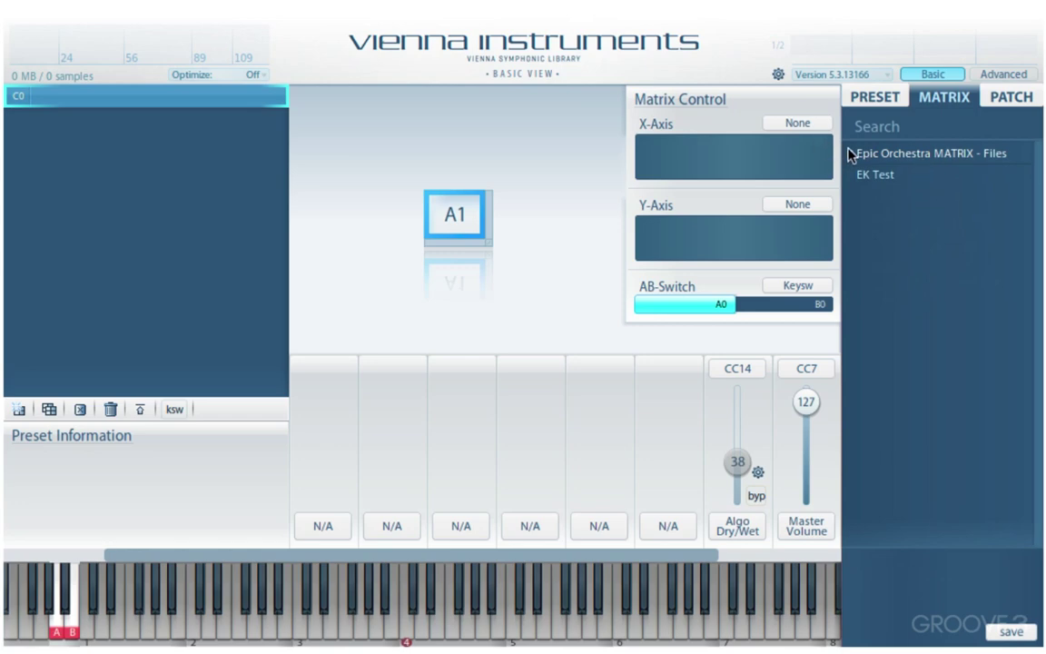
pyautogui.click(851, 155)
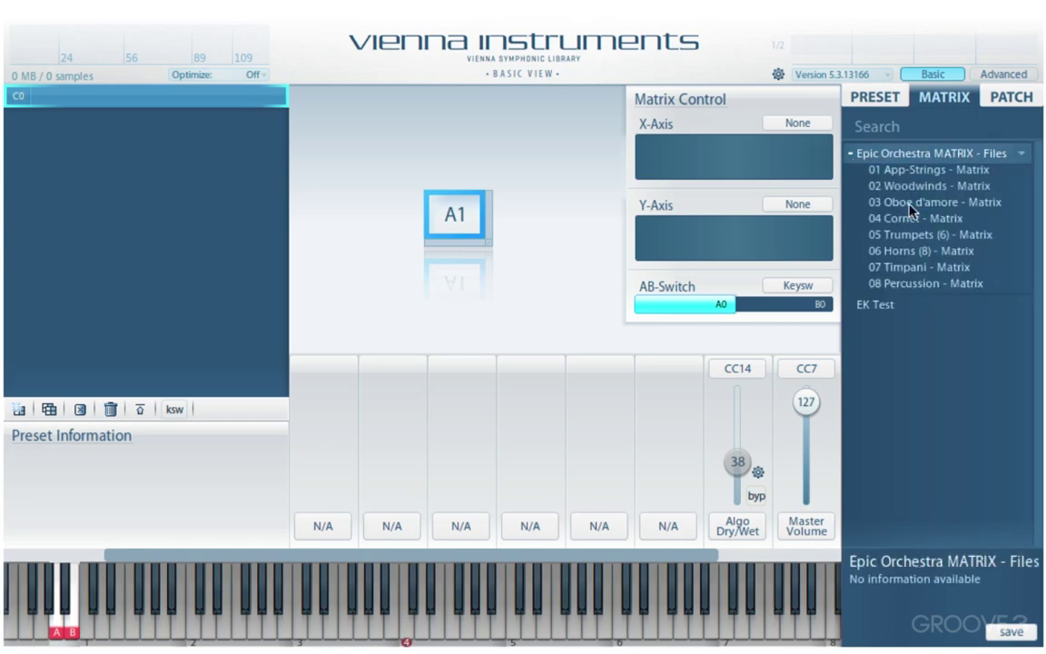
pyautogui.click(851, 156)
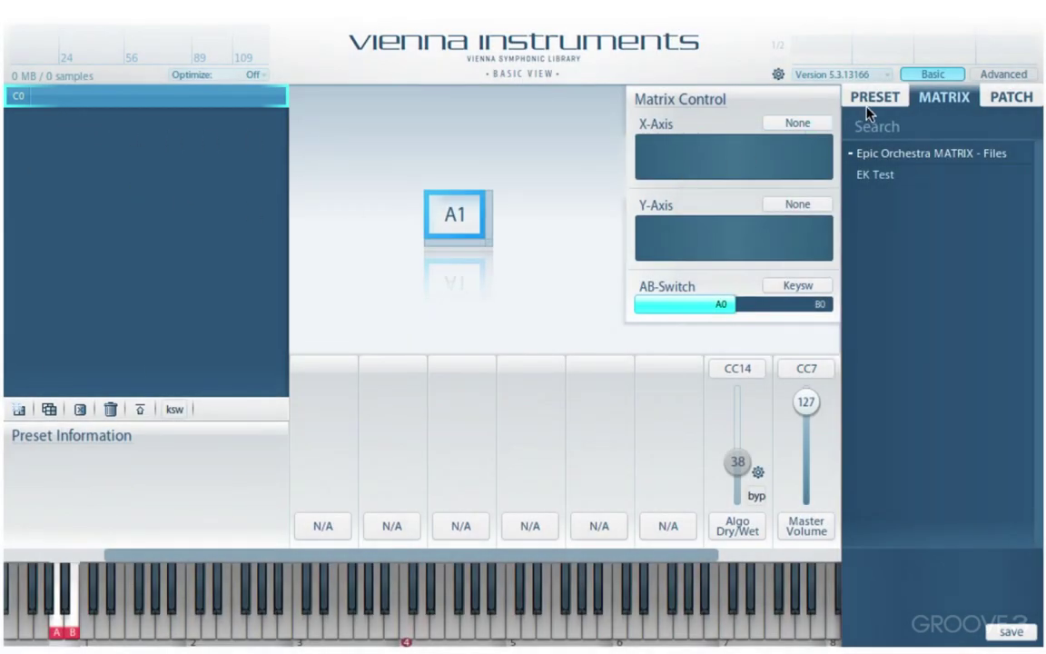
pyautogui.click(875, 97)
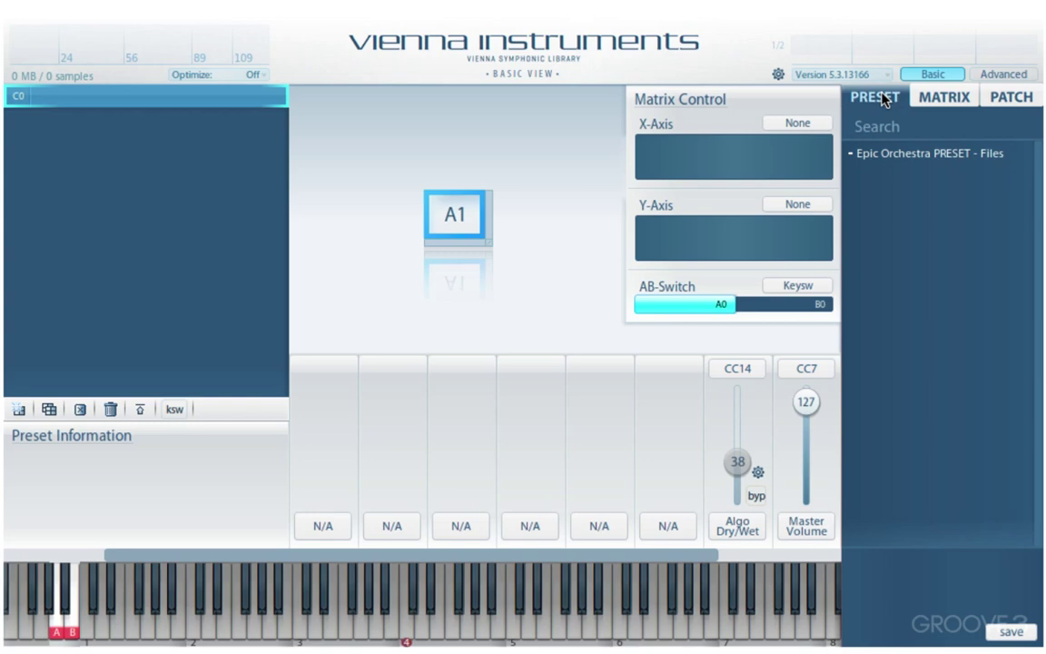
pyautogui.click(1010, 99)
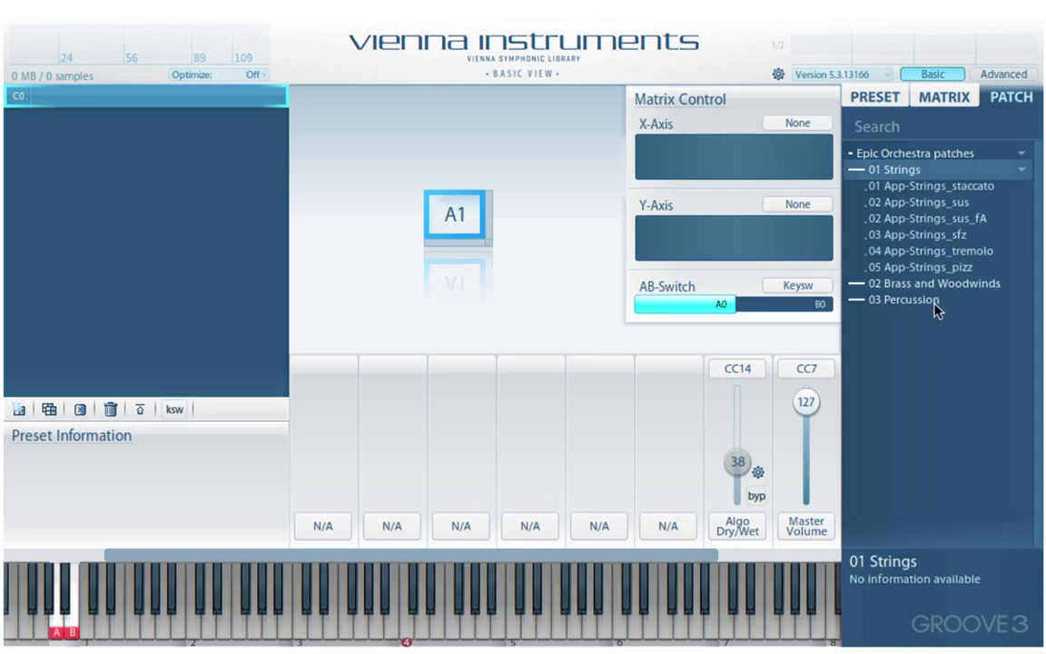
# Toggle Advanced then Basic view, glance at MATRIX and PRESET, and settle on the PATCH list.
pyautogui.click(1002, 73)
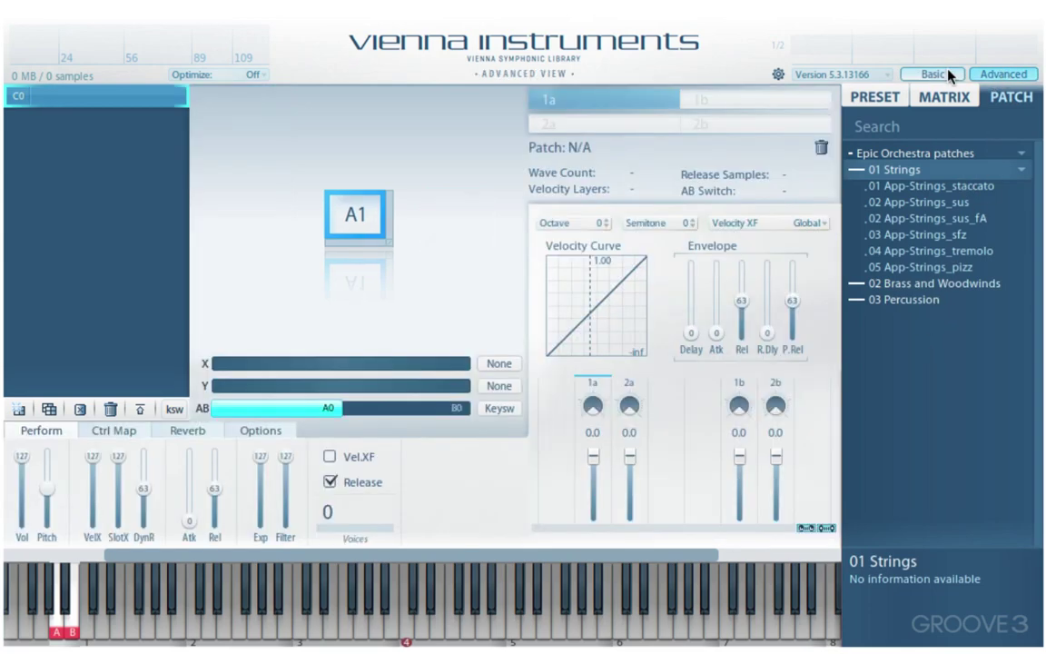
pyautogui.click(951, 73)
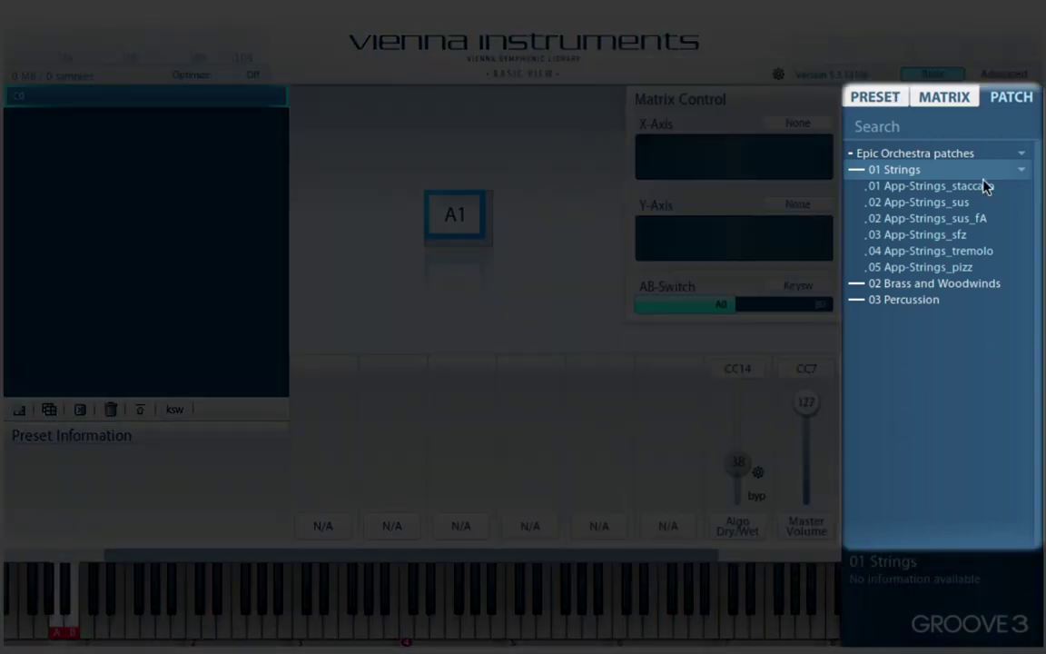
pyautogui.click(940, 97)
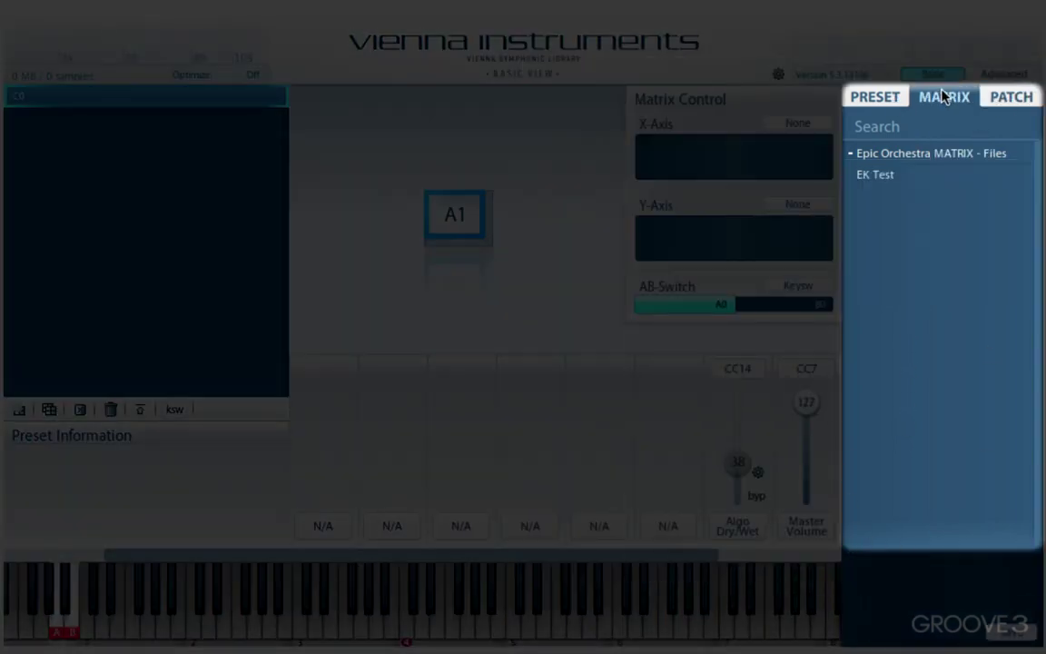
pyautogui.click(853, 96)
pyautogui.click(1015, 99)
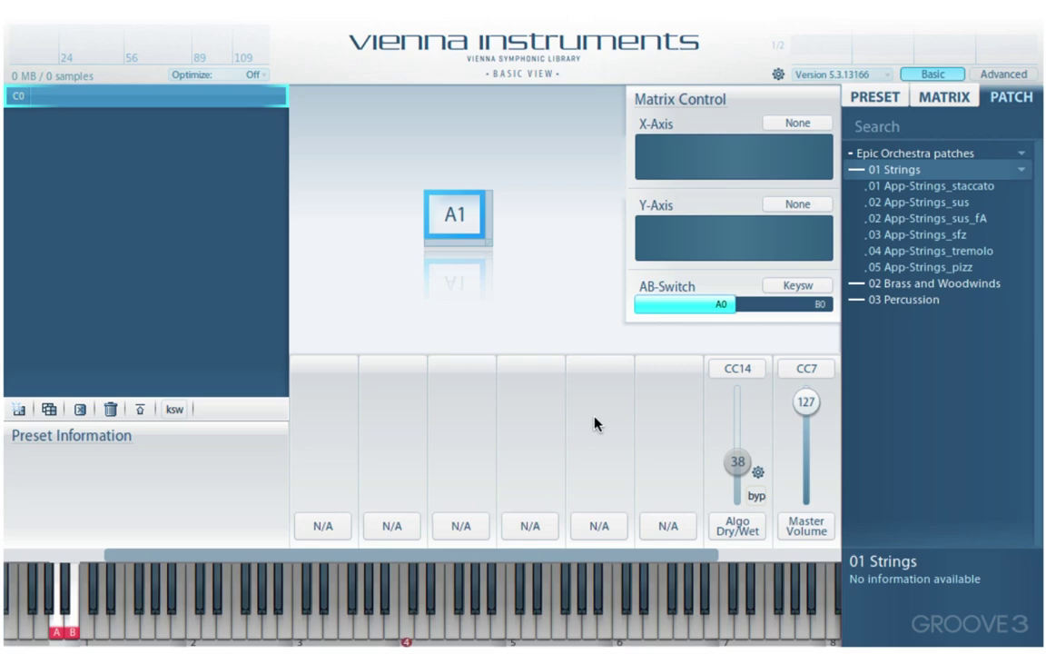
pyautogui.rightClick(595, 422)
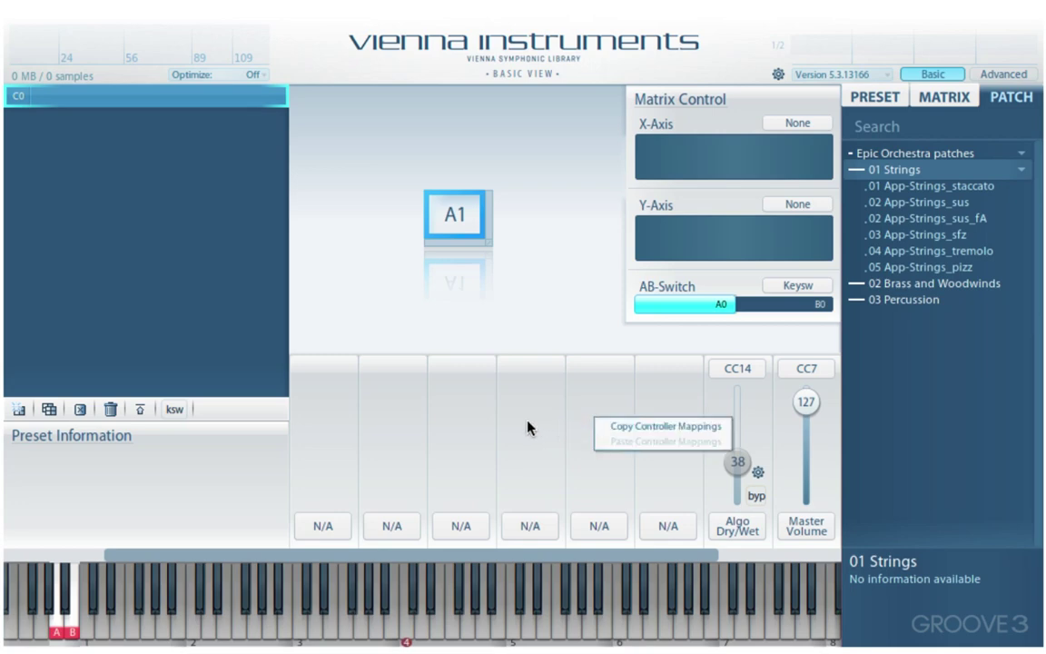
pyautogui.click(494, 404)
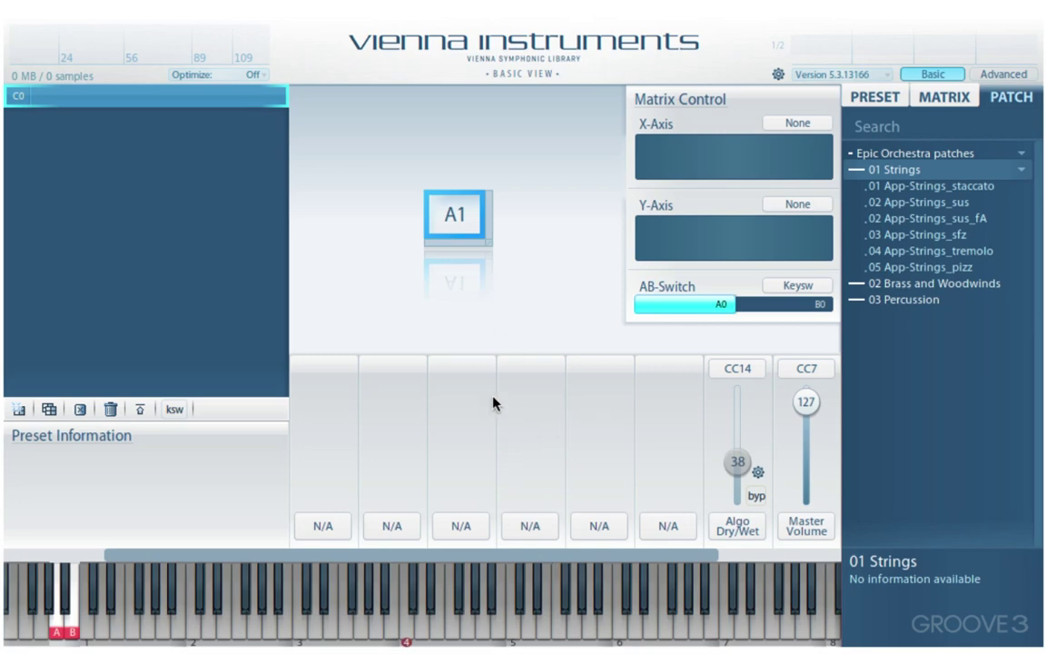
pyautogui.rightClick(459, 220)
pyautogui.click(457, 219)
pyautogui.rightClick(100, 98)
pyautogui.click(154, 240)
# Load 01 App-Strings_staccato into cell A1 and extend the matrix with a second cell A2.
pyautogui.click(953, 185)
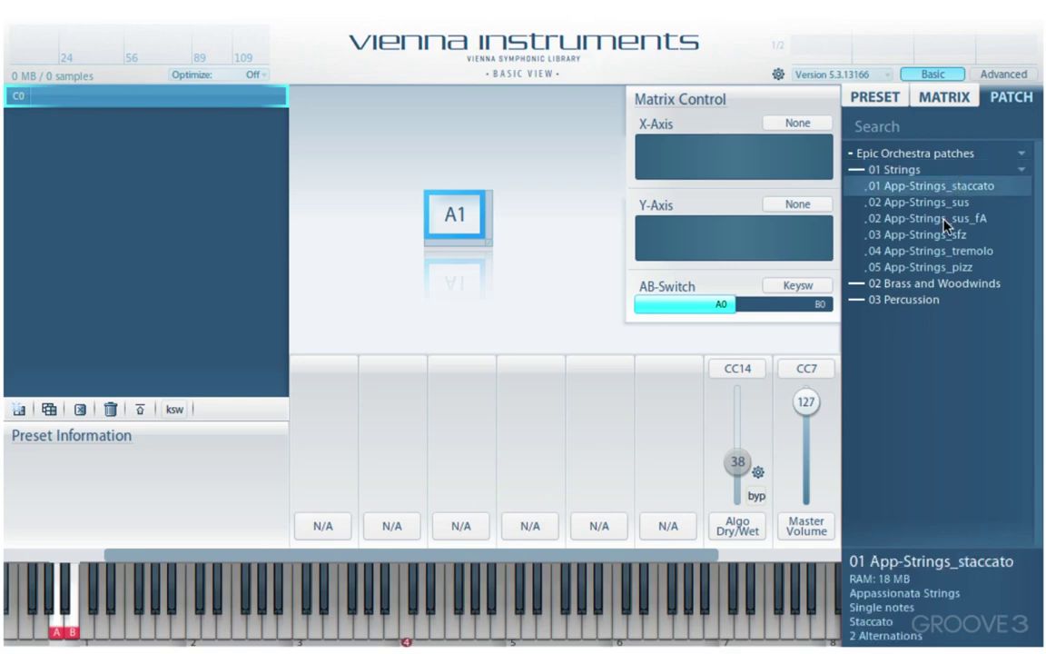
pyautogui.click(899, 218)
pyautogui.click(903, 250)
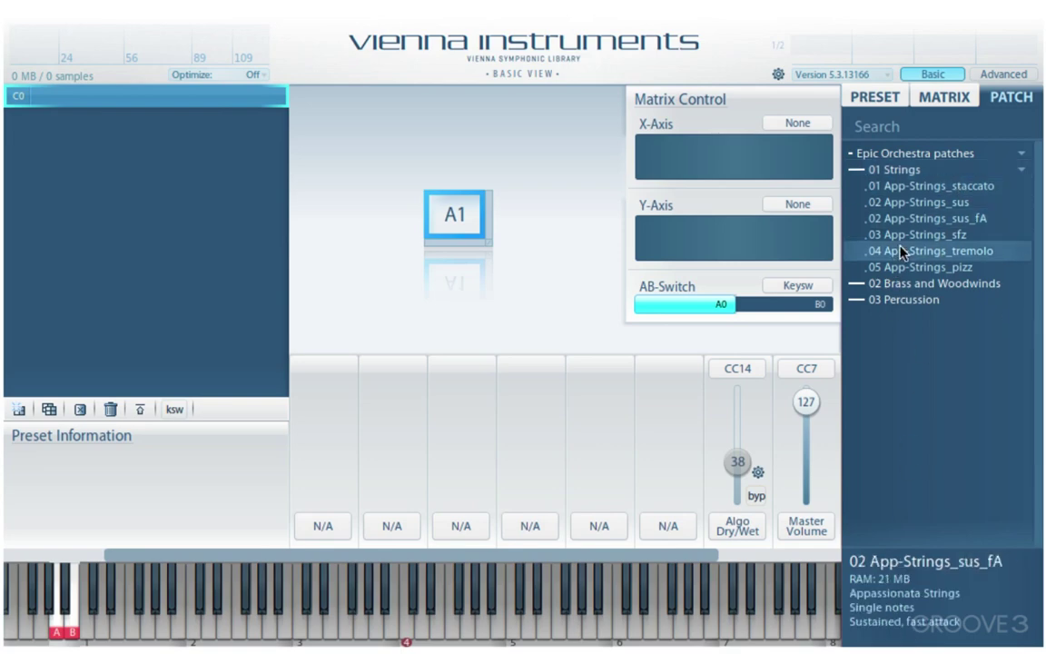
pyautogui.click(919, 185)
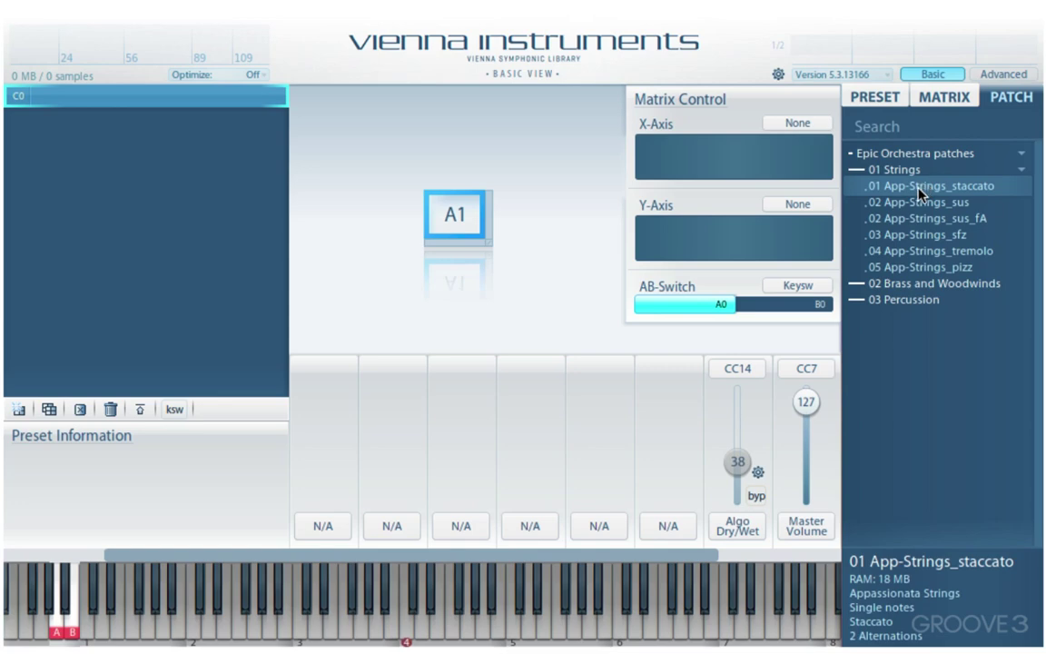
pyautogui.moveTo(930, 190); pyautogui.dragTo(454, 214)
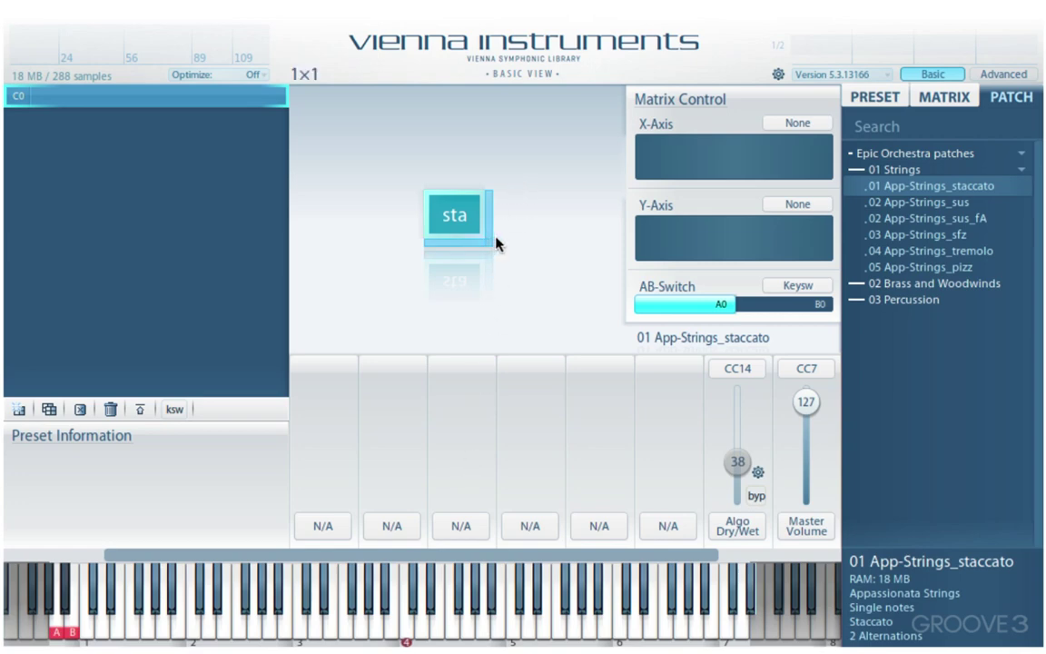
pyautogui.moveTo(487, 245); pyautogui.dragTo(504, 244)
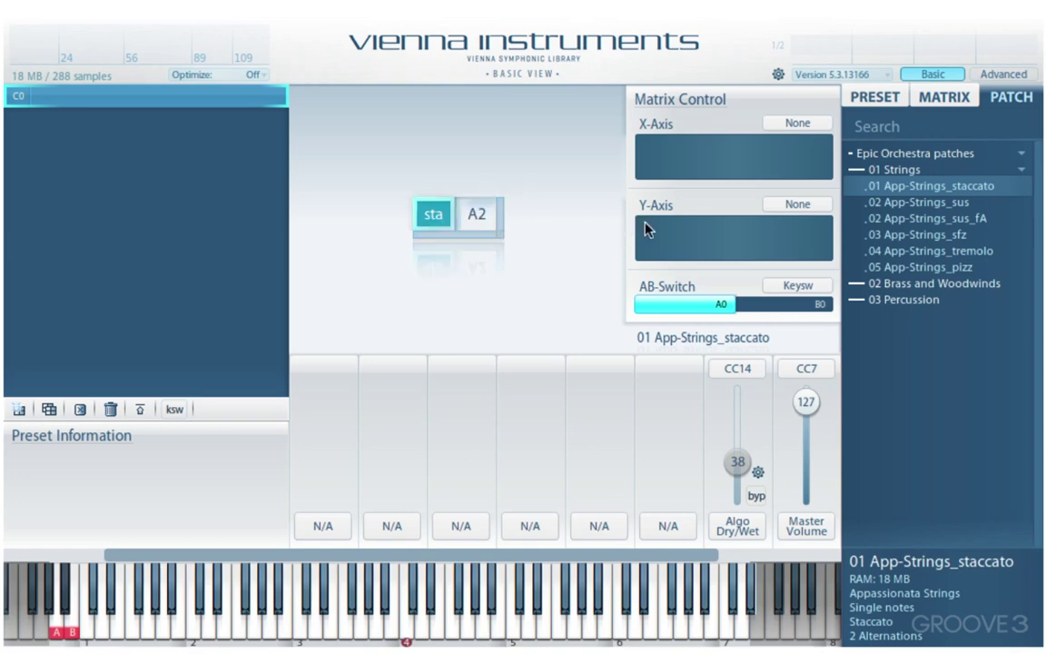
# Place 02 App-Strings_sus in cell A2 and audition it alternately with the staccato cell.
pyautogui.moveTo(888, 203); pyautogui.dragTo(475, 216)
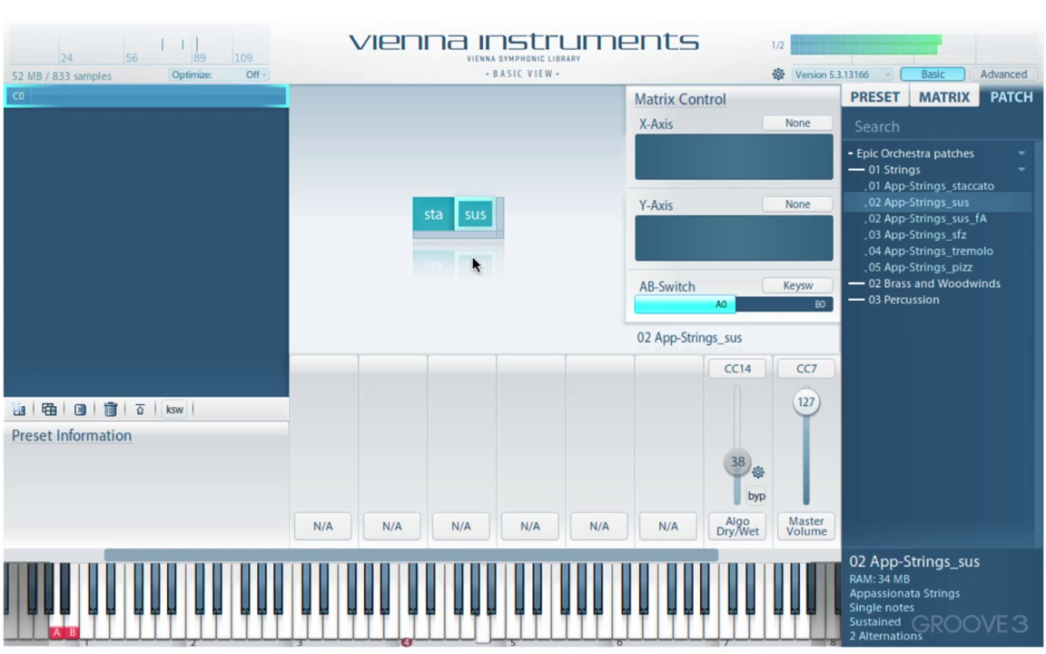
pyautogui.click(435, 217)
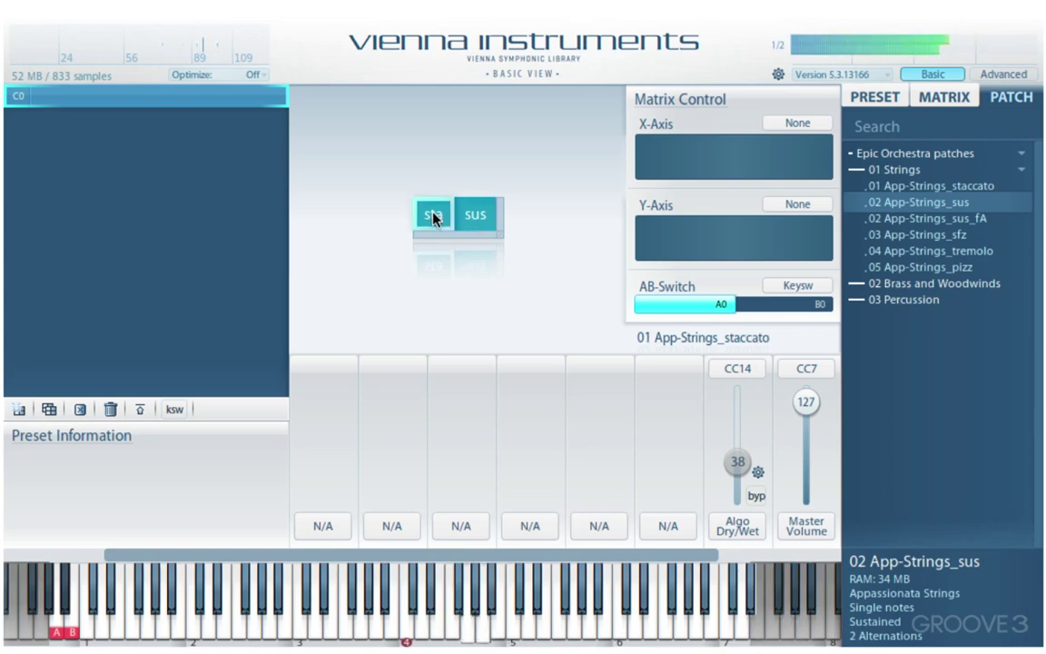
pyautogui.click(484, 216)
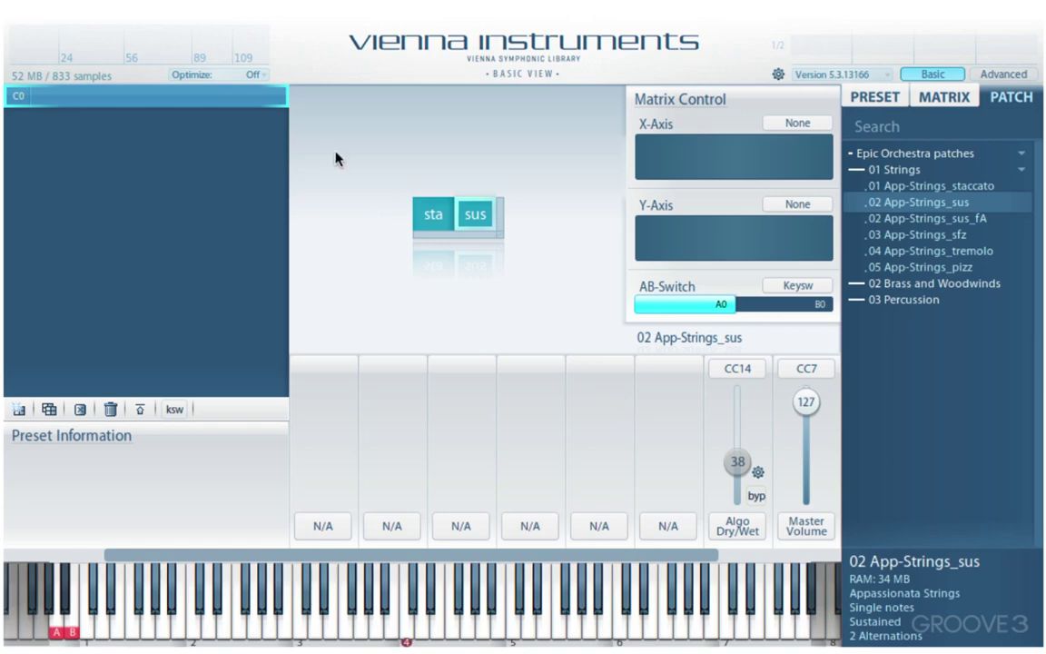
pyautogui.click(433, 216)
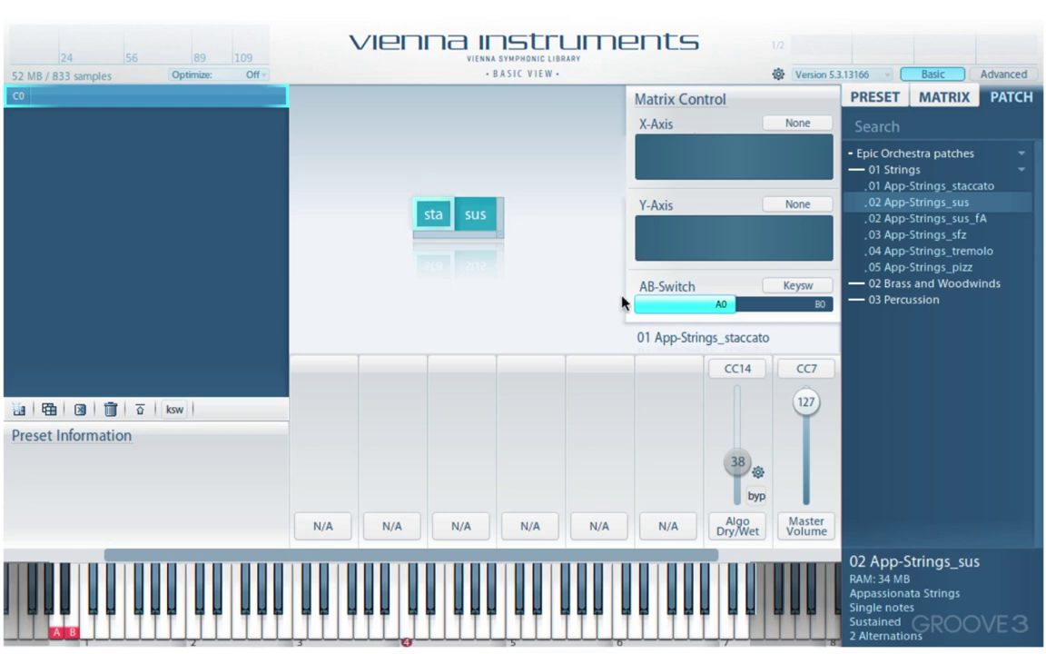
pyautogui.click(483, 218)
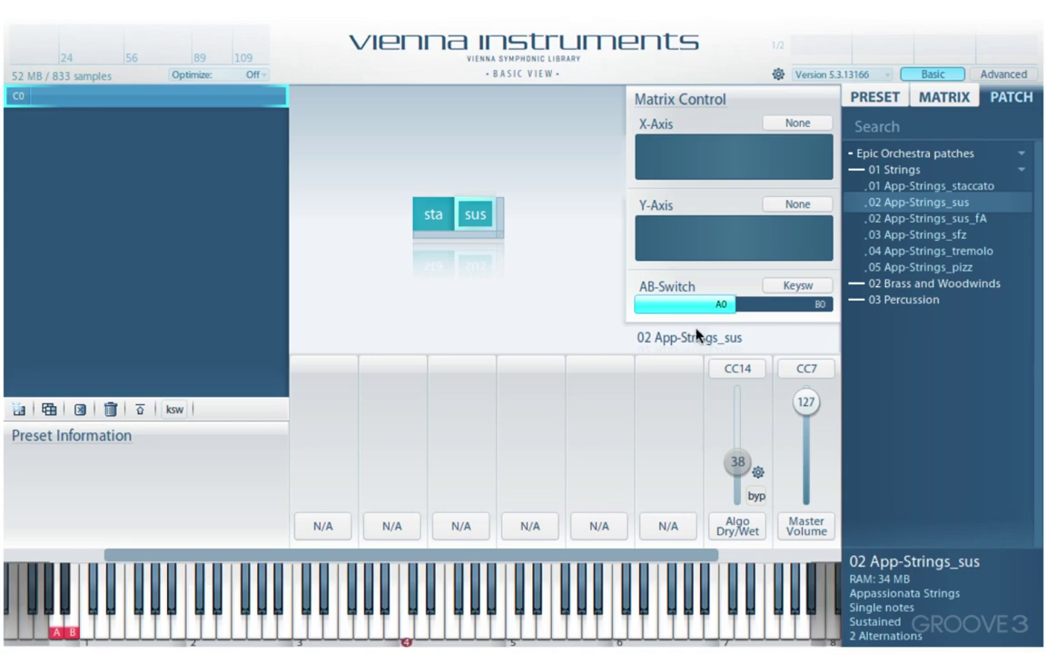
pyautogui.click(438, 217)
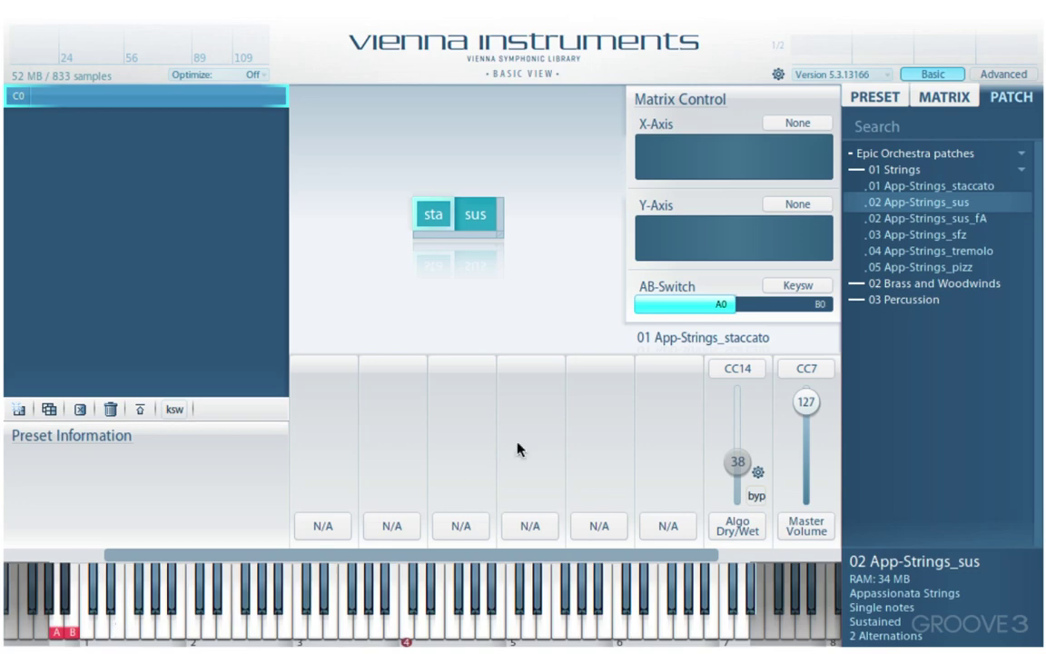
# Set the matrix X-Axis to KeySwitch and enlarge the matrix to 2x2.
pyautogui.click(798, 126)
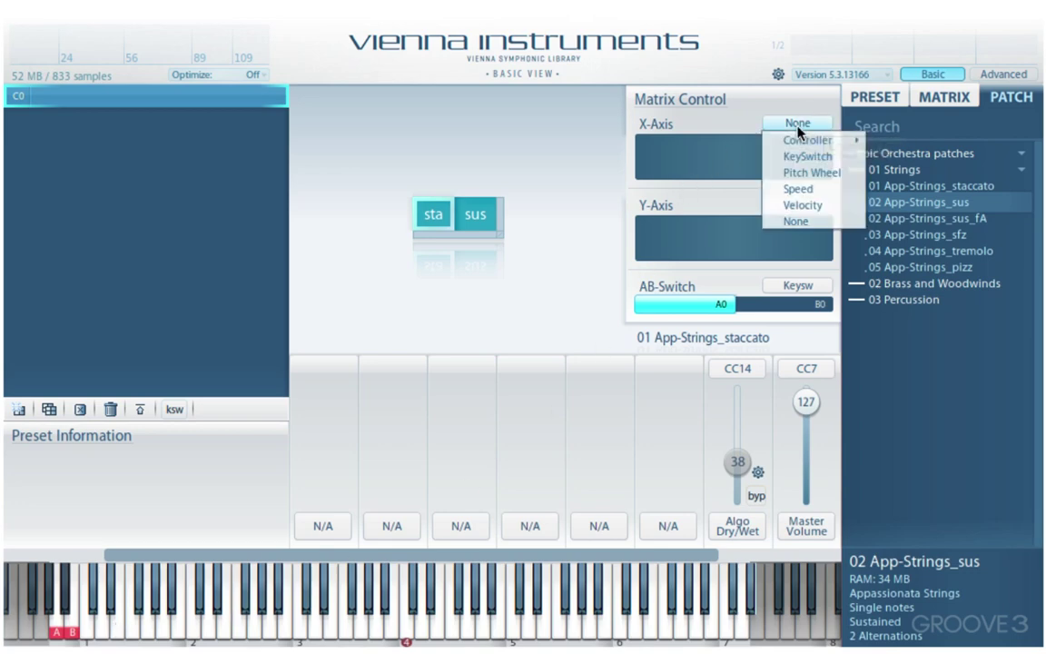
pyautogui.click(807, 156)
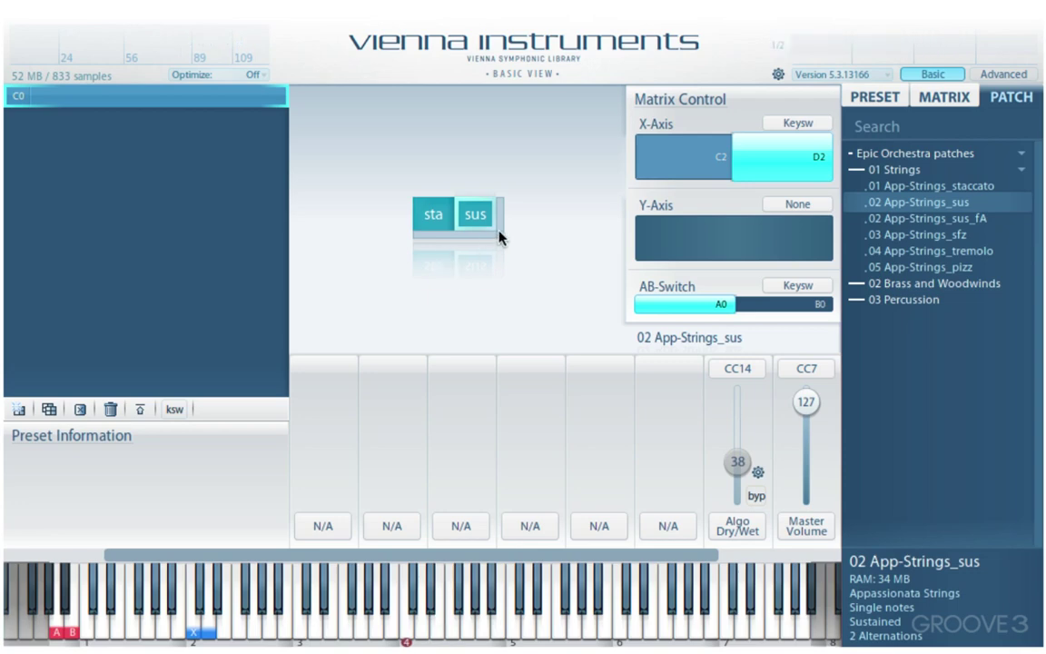
pyautogui.moveTo(499, 238); pyautogui.dragTo(502, 257)
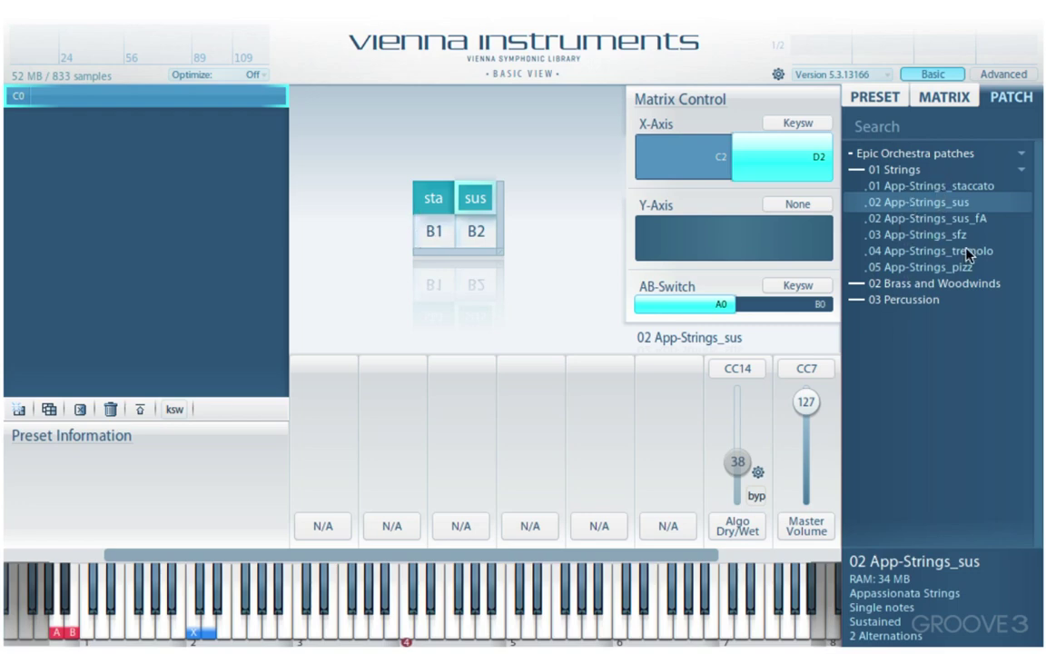
# Put 11 Woodwinds_ staccato in B1 and 12 Woodwinds_ sus in B2, then audition both.
pyautogui.click(862, 285)
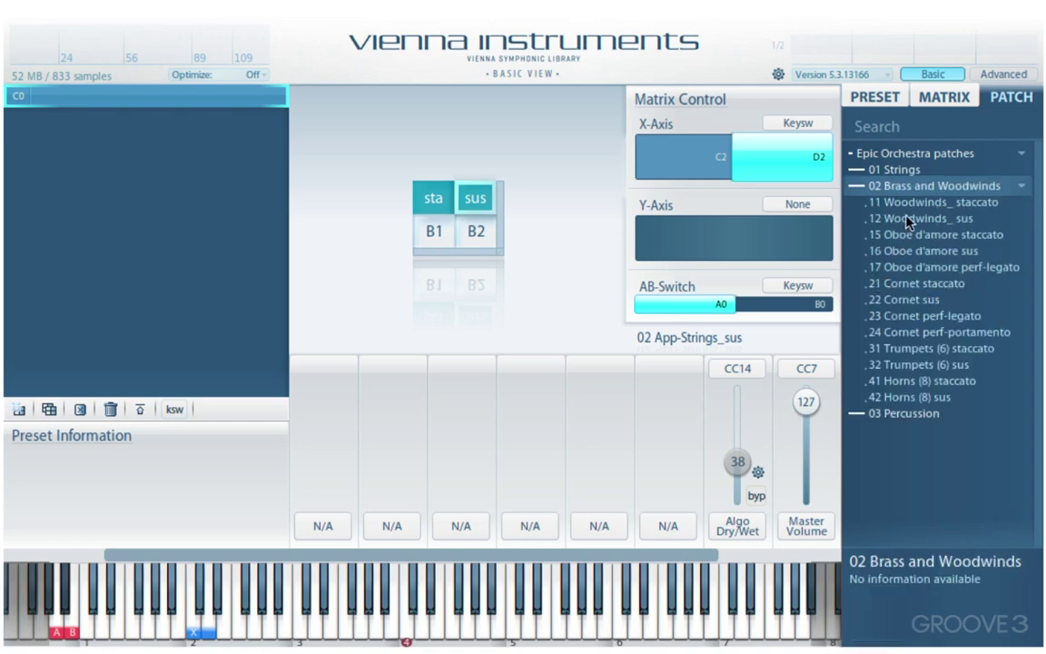
pyautogui.moveTo(921, 202); pyautogui.dragTo(427, 223)
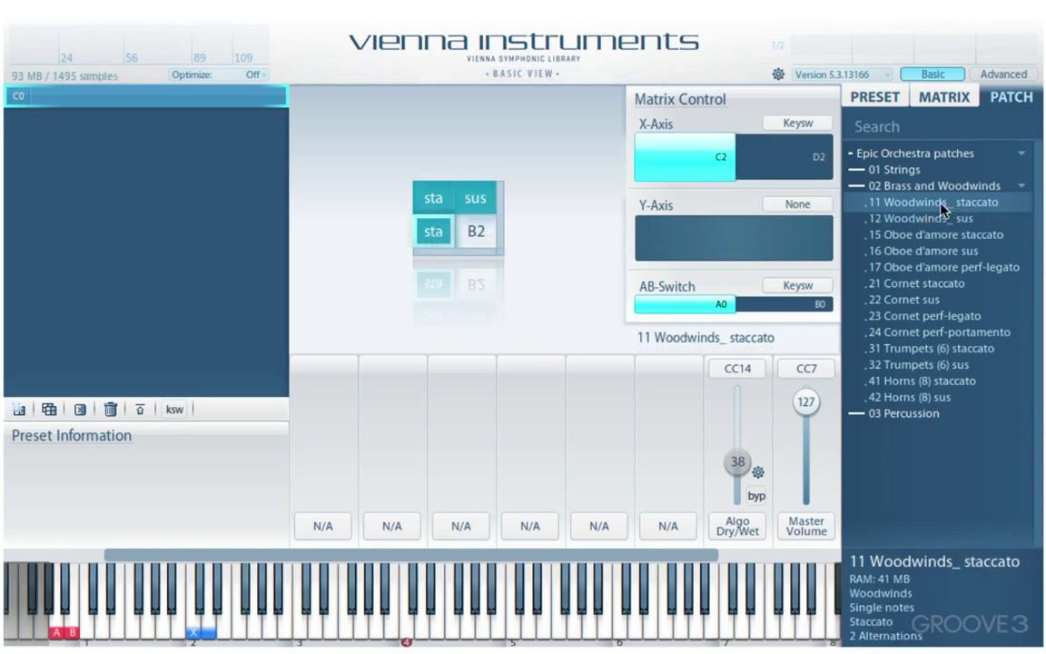
pyautogui.moveTo(926, 221); pyautogui.dragTo(474, 232)
pyautogui.click(427, 238)
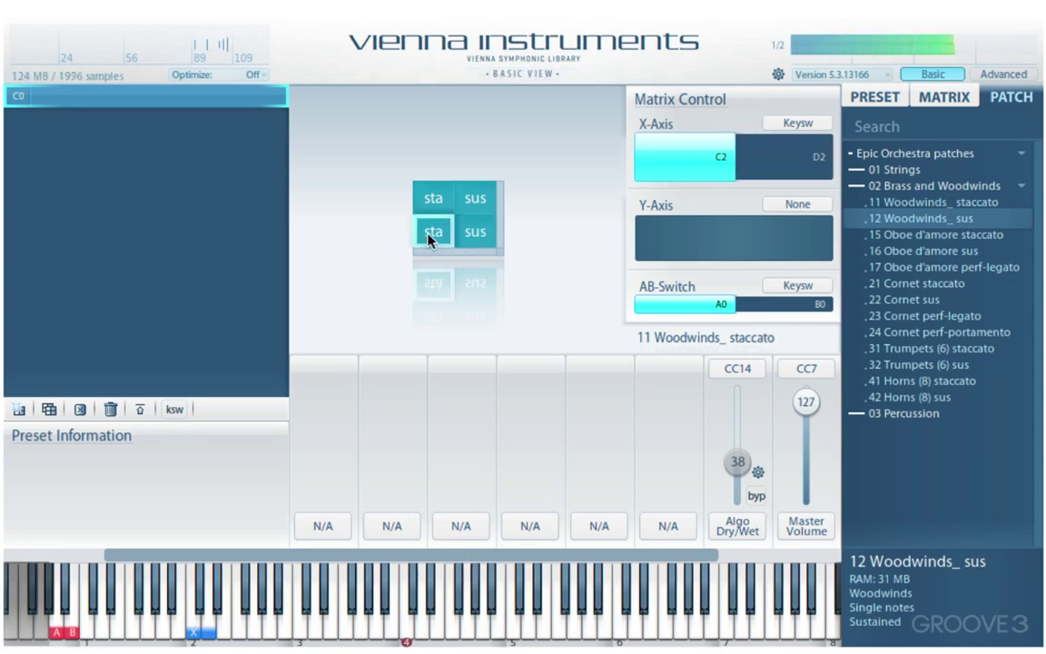
pyautogui.click(469, 236)
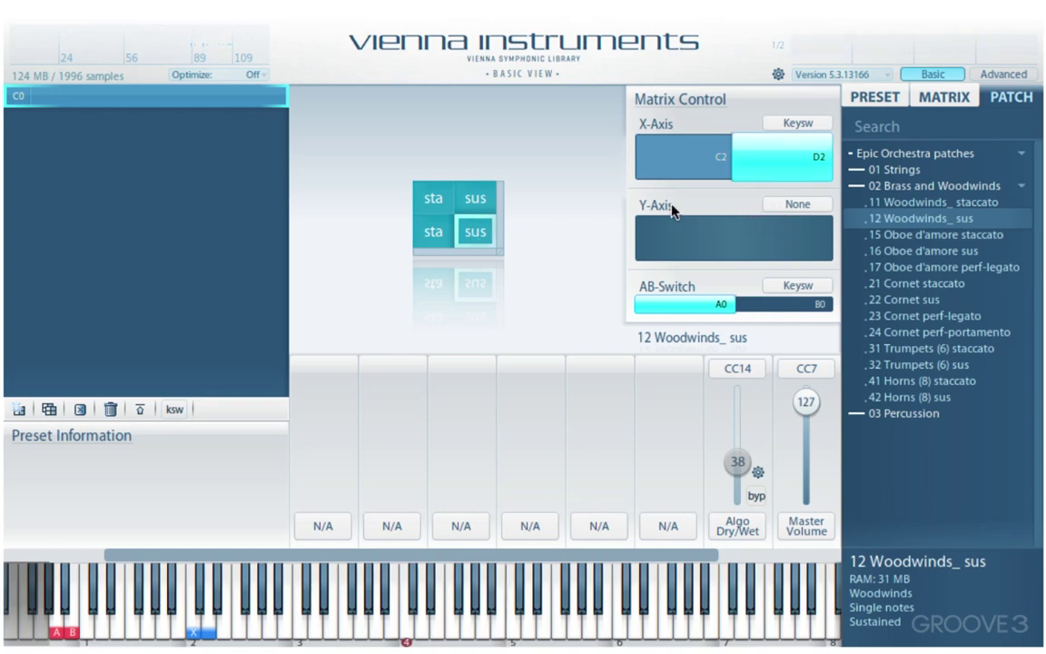
# Assign the Y-Axis to Controller CC 1 from the 0-15 controller list.
pyautogui.click(799, 204)
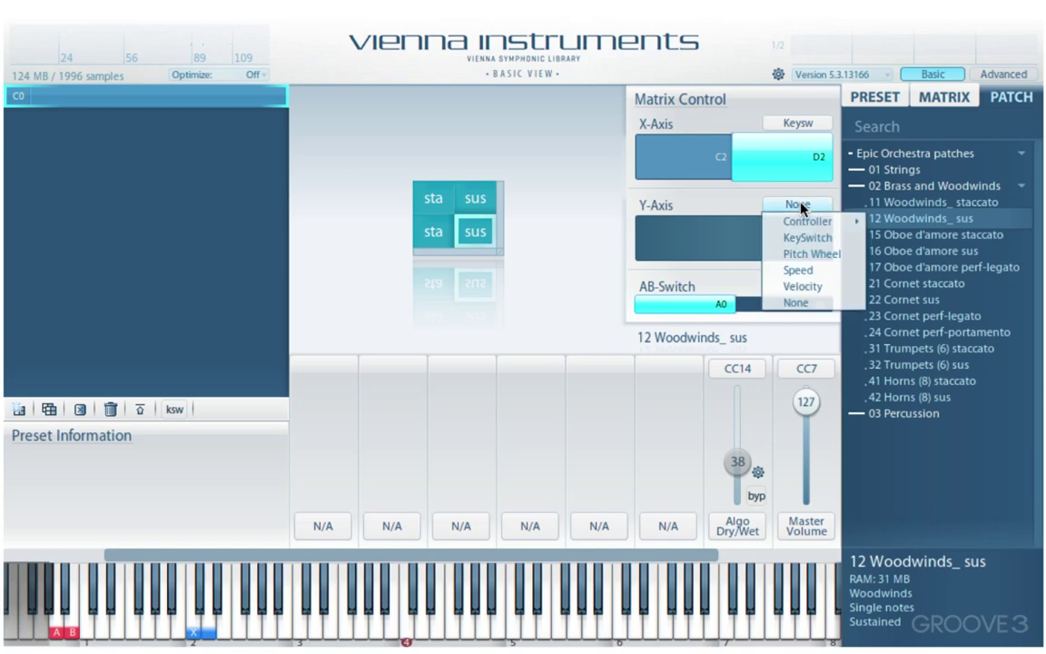
pyautogui.moveTo(794, 223)
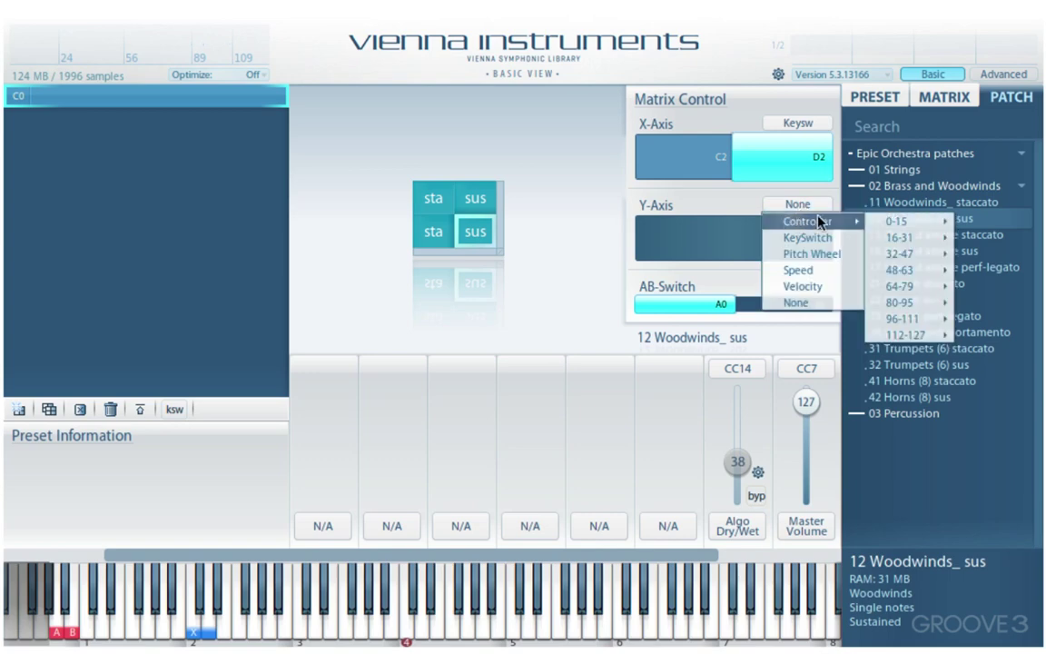
pyautogui.moveTo(898, 221)
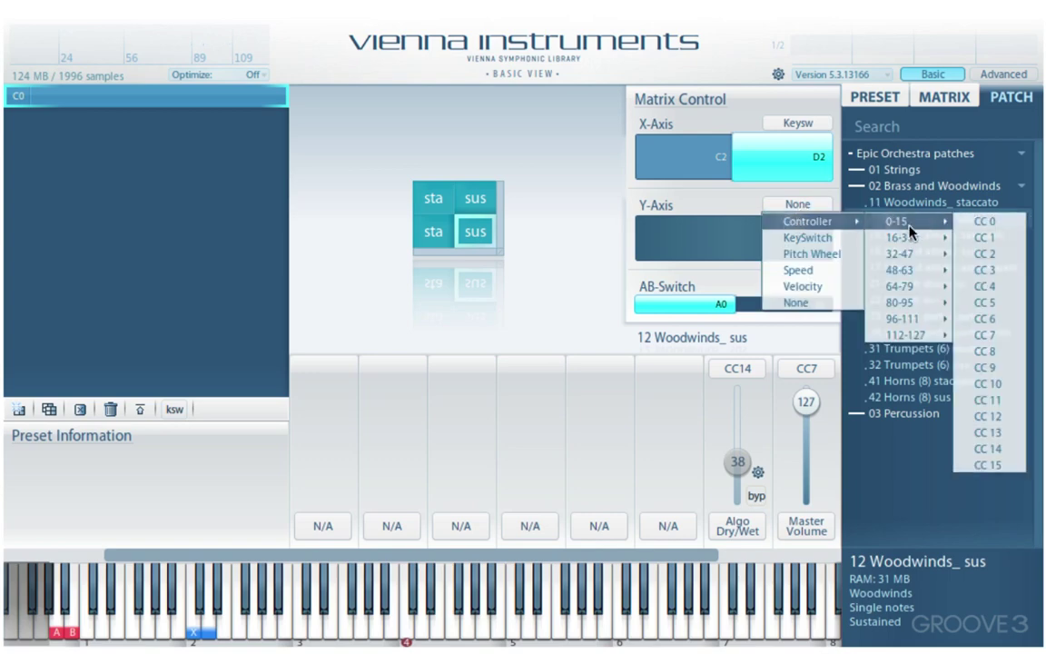
pyautogui.click(994, 238)
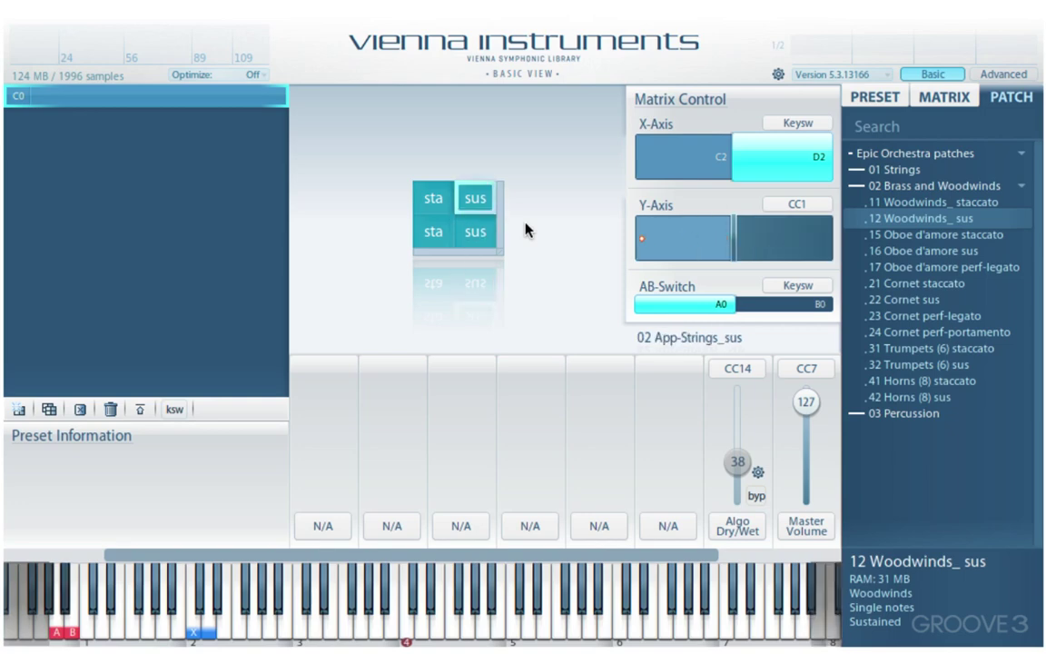
# Sweep CC1 down to the strings row and back up to 66, then show the MATRIX library.
pyautogui.moveTo(732, 243); pyautogui.dragTo(679, 251)
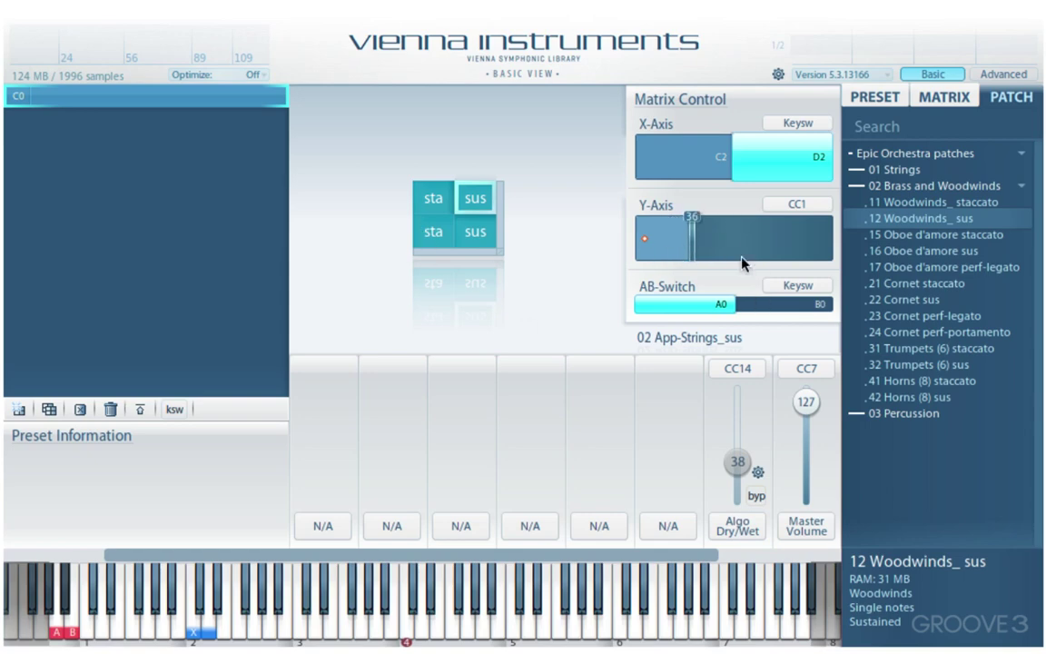
pyautogui.moveTo(696, 246)
pyautogui.moveTo(696, 246); pyautogui.dragTo(740, 240)
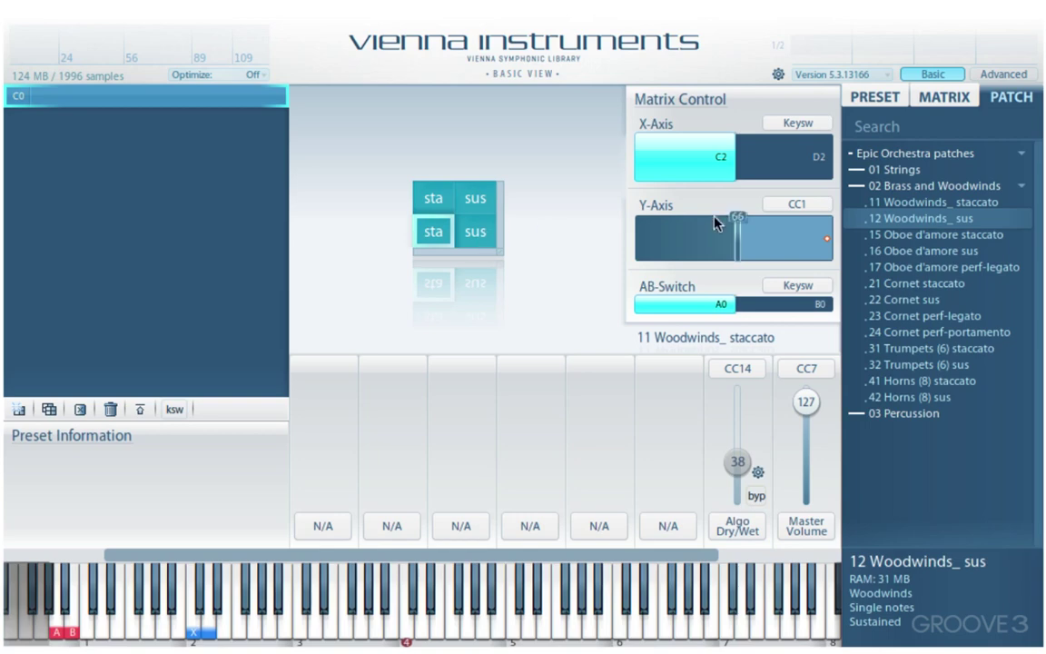
pyautogui.click(949, 96)
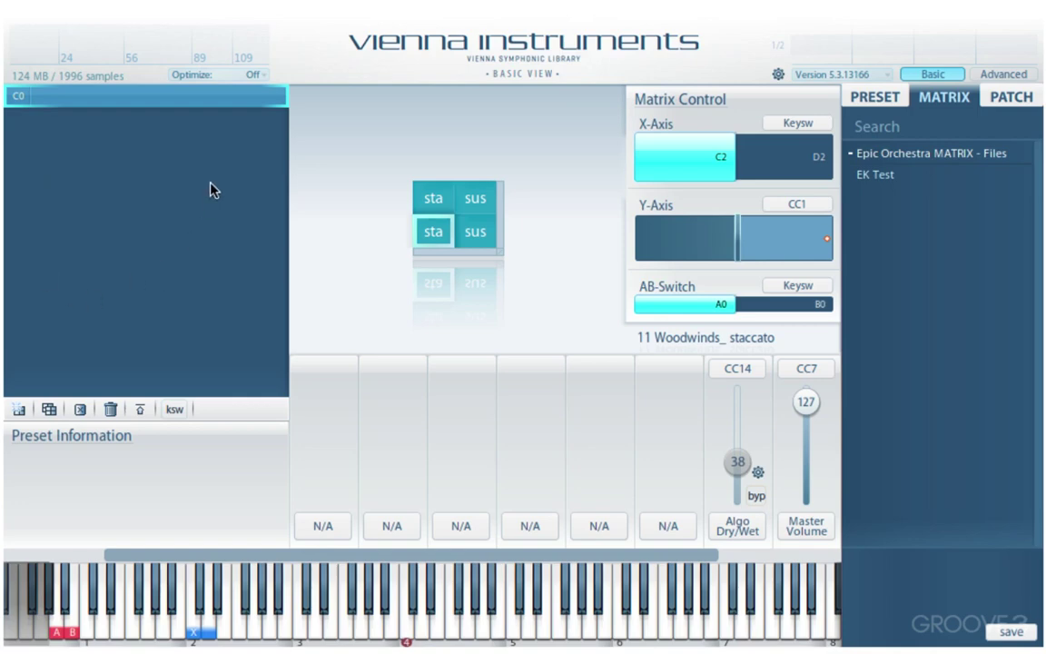
pyautogui.click(880, 97)
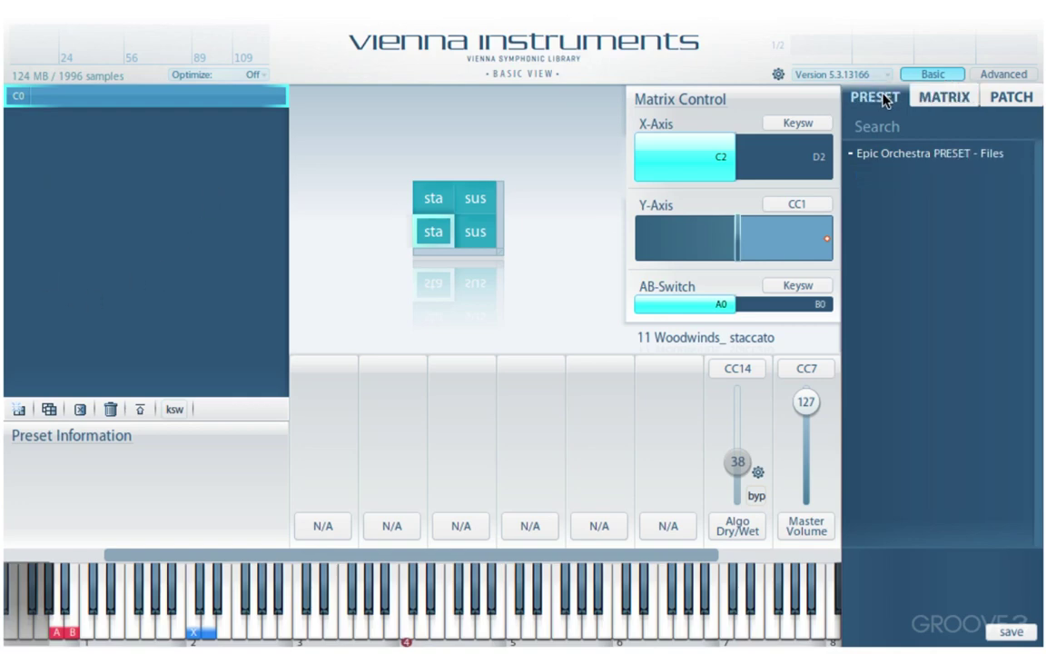
pyautogui.click(944, 97)
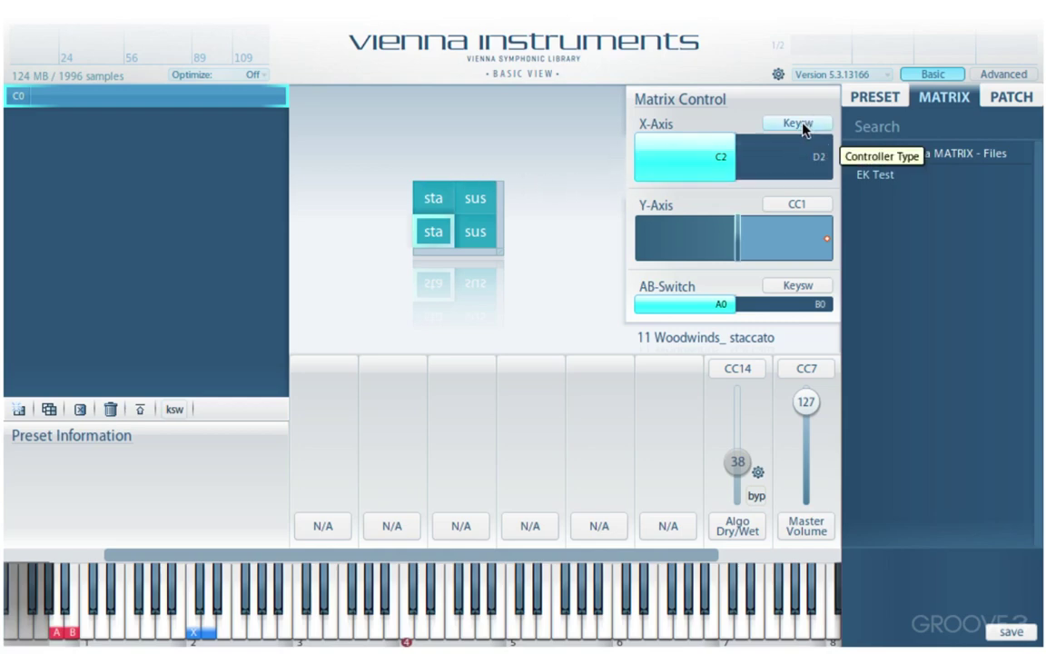
pyautogui.moveTo(722, 224)
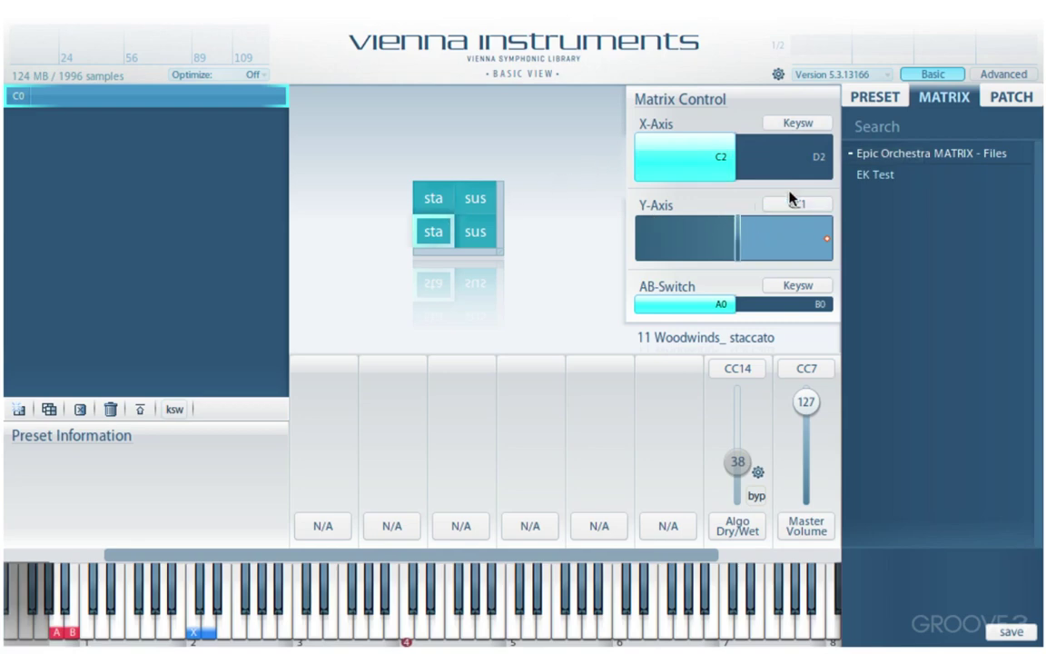